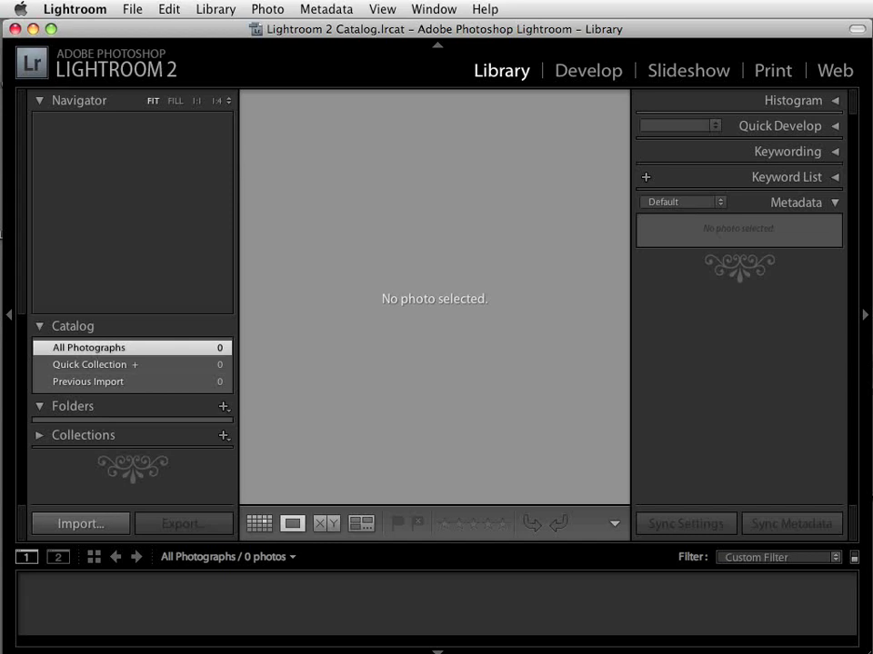
# Switch to Finder and examine the Lightroom Images folder and its subfolders Aquarium082008, Jan2009 Samples and SavannahSept2008
pyautogui.press('super+Tab')
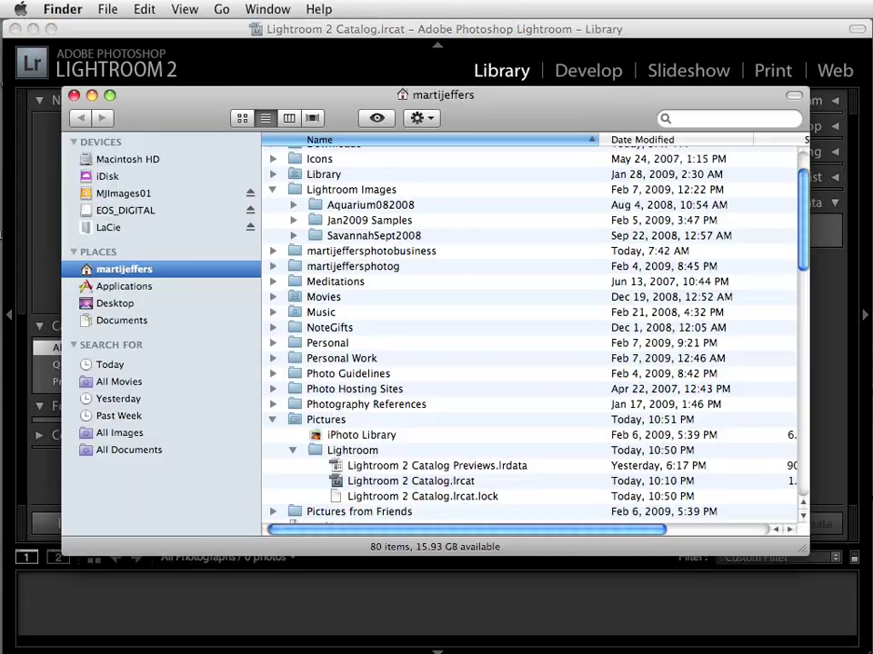
pyautogui.click(386, 190)
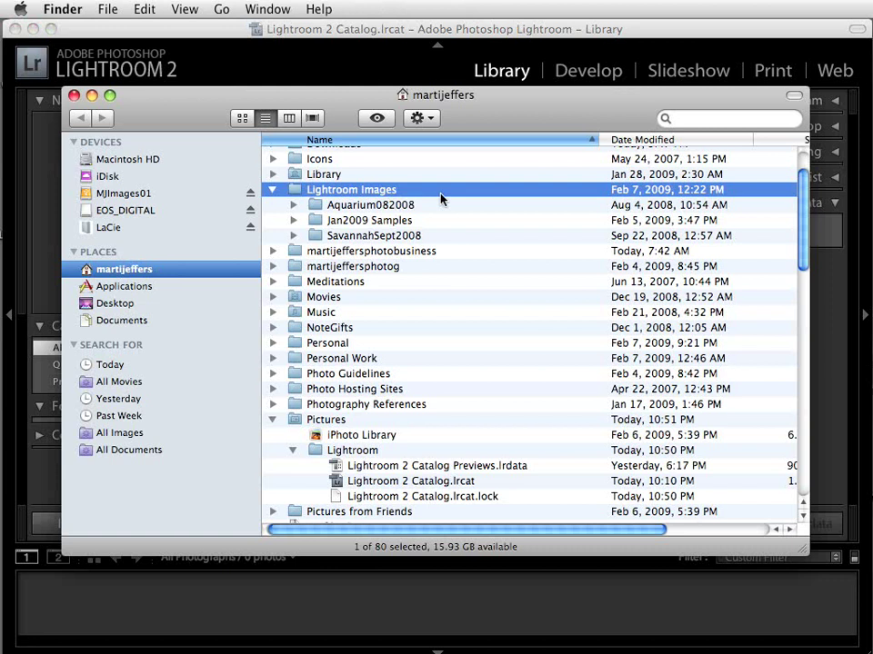
pyautogui.click(382, 205)
pyautogui.click(401, 223)
pyautogui.click(399, 235)
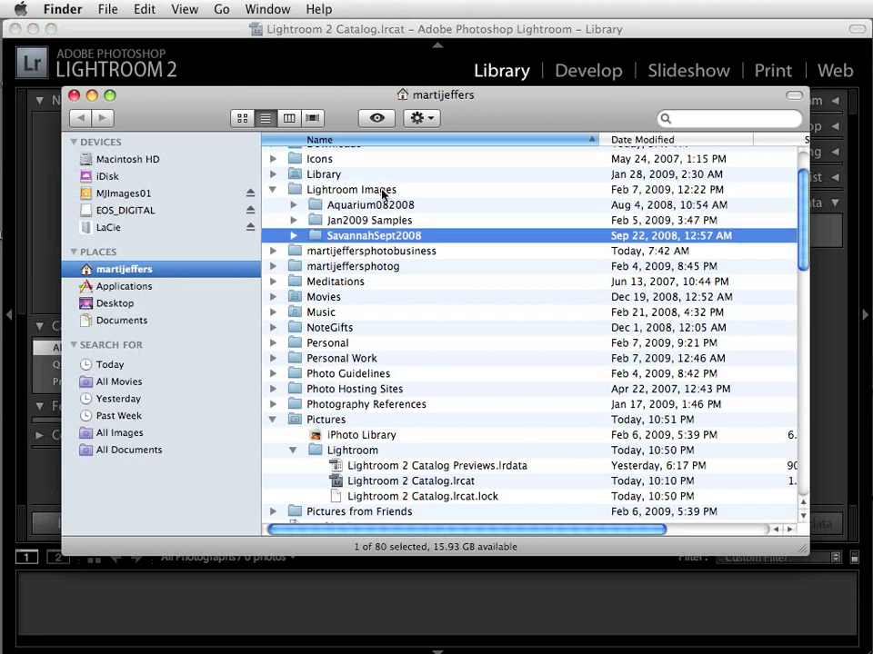
pyautogui.click(373, 189)
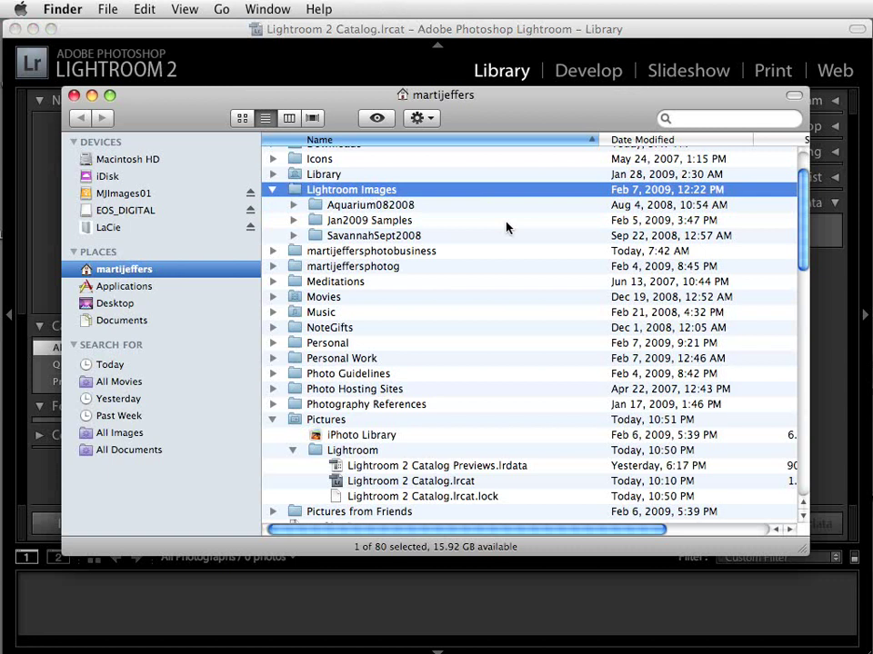
pyautogui.click(424, 205)
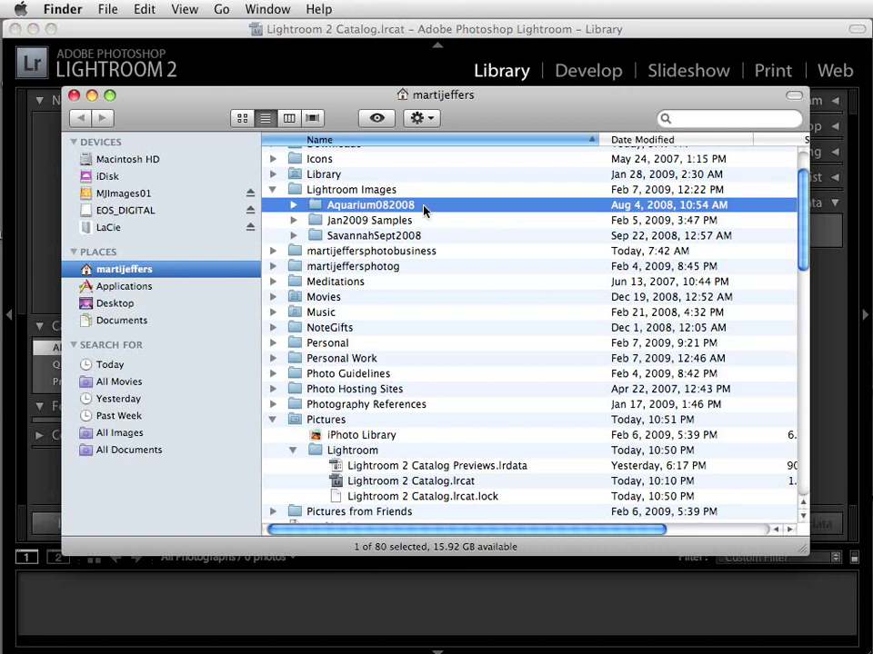
pyautogui.click(420, 221)
pyautogui.click(420, 236)
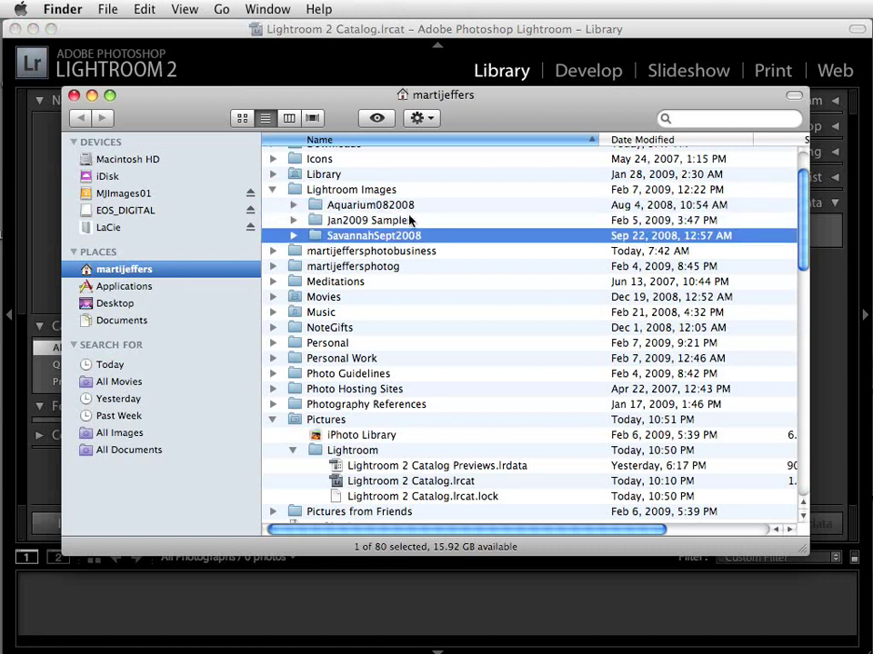
pyautogui.click(411, 204)
pyautogui.click(407, 222)
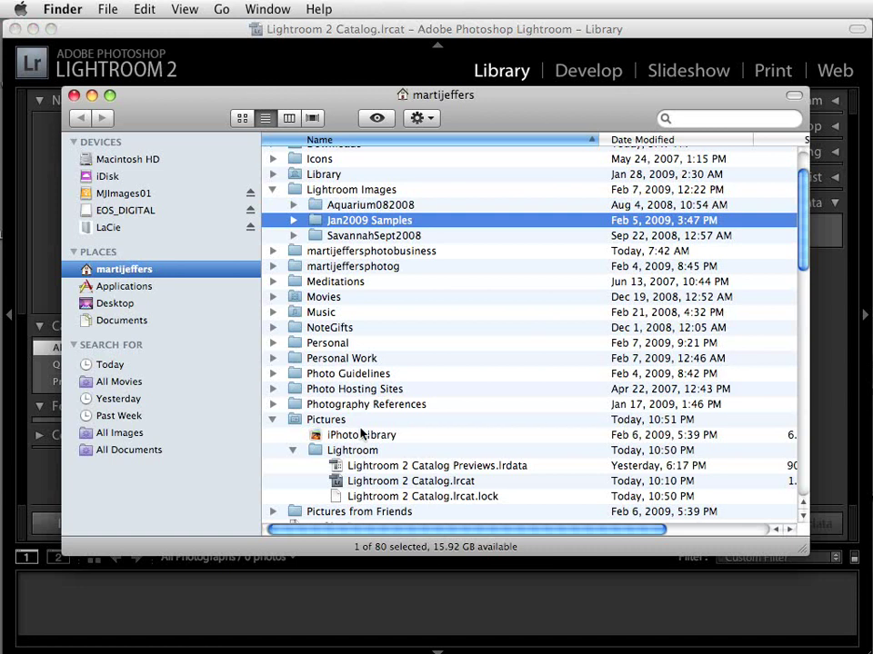
# Compare the location of the Lightroom catalog folder inside Pictures with that of the Aquarium082008 image folder
pyautogui.click(324, 421)
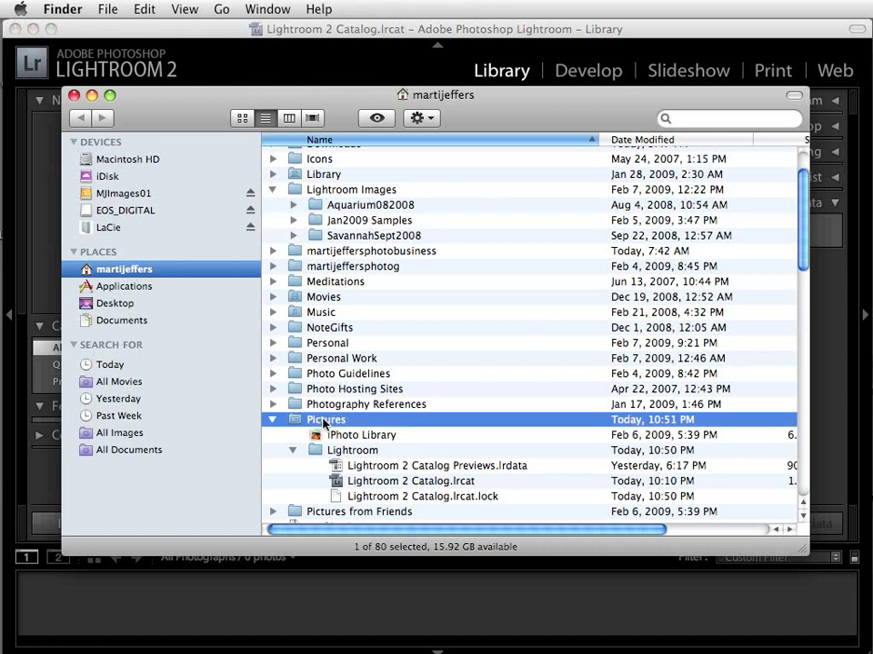
pyautogui.click(338, 452)
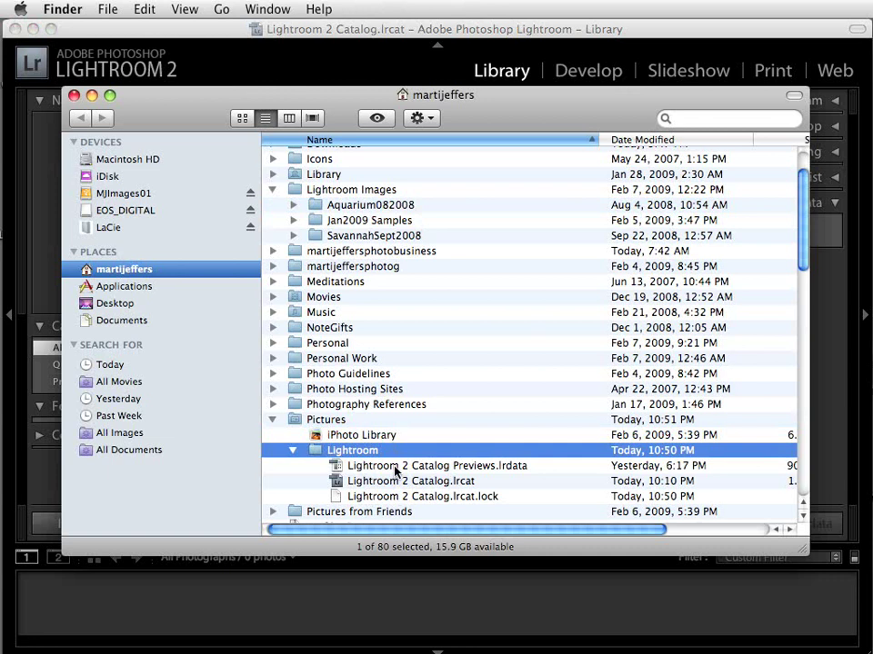
pyautogui.click(404, 209)
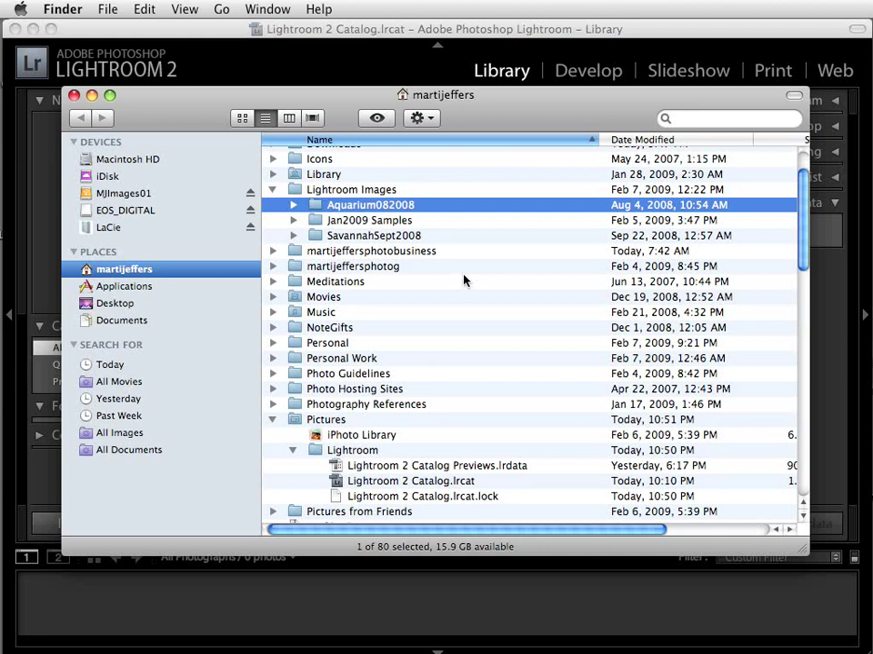
pyautogui.click(376, 453)
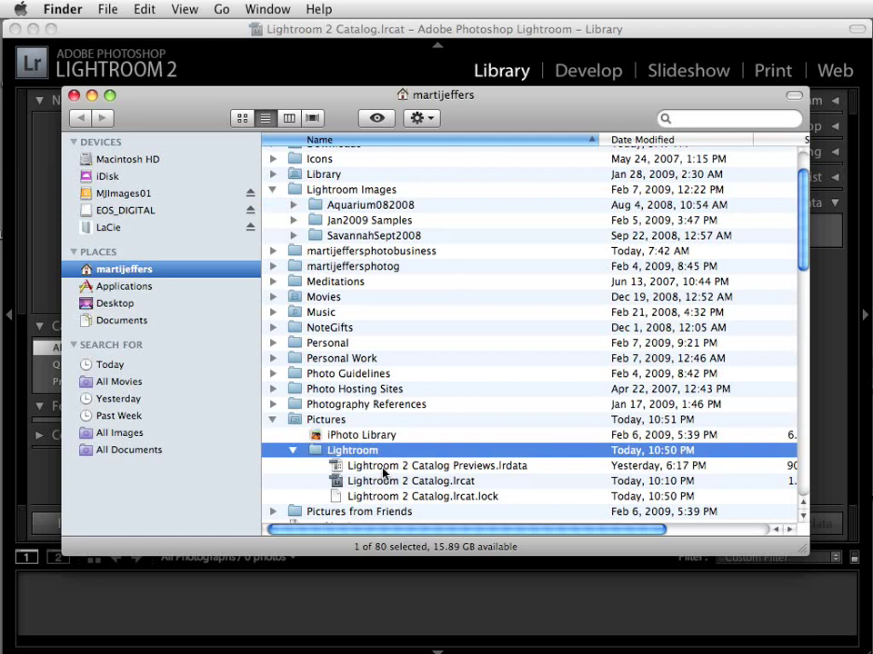
# Switch back to Lightroom and review the import preferences for memory card detection and for JPEG files next to raw files
pyautogui.click(370, 607)
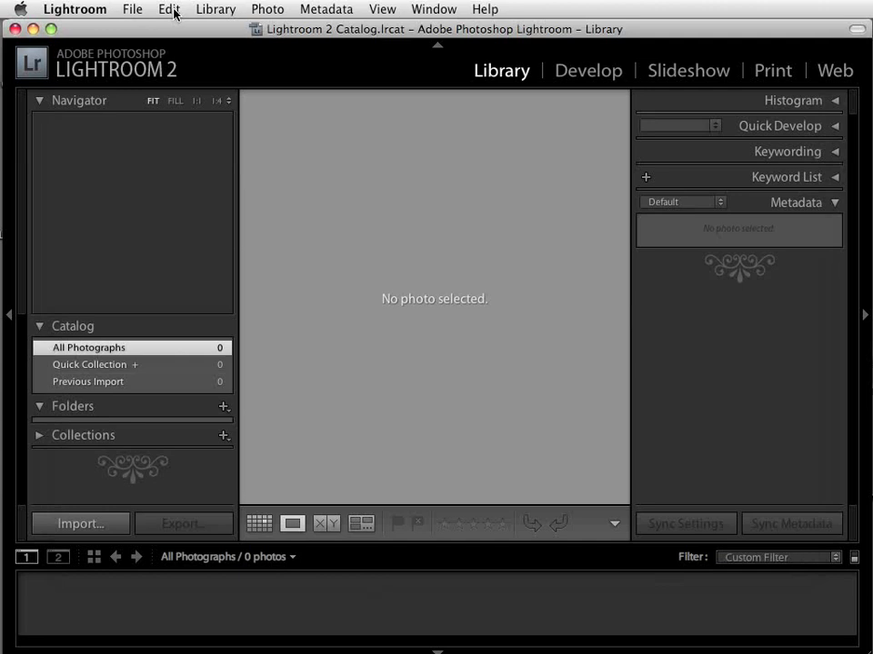
pyautogui.click(91, 10)
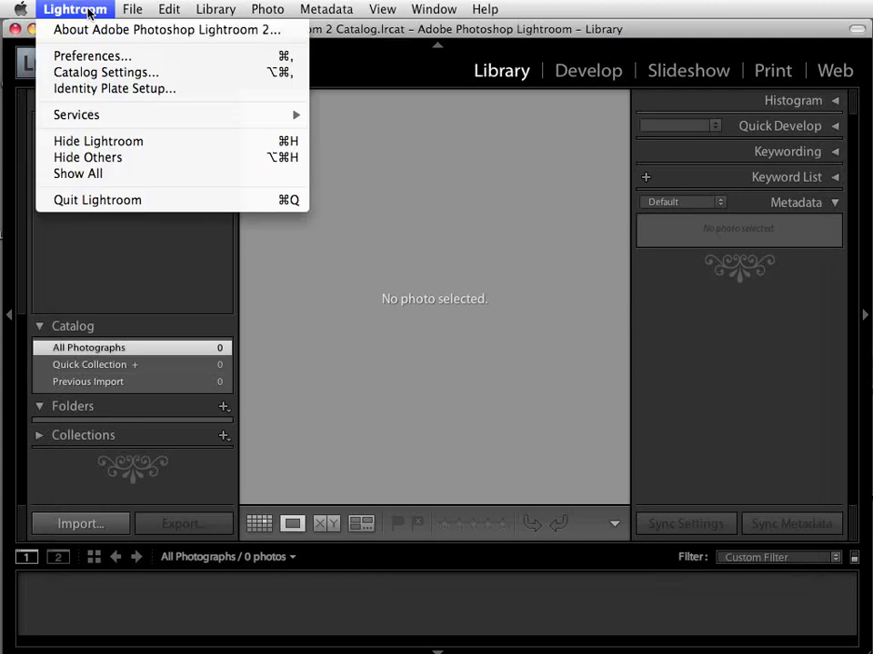
pyautogui.click(87, 57)
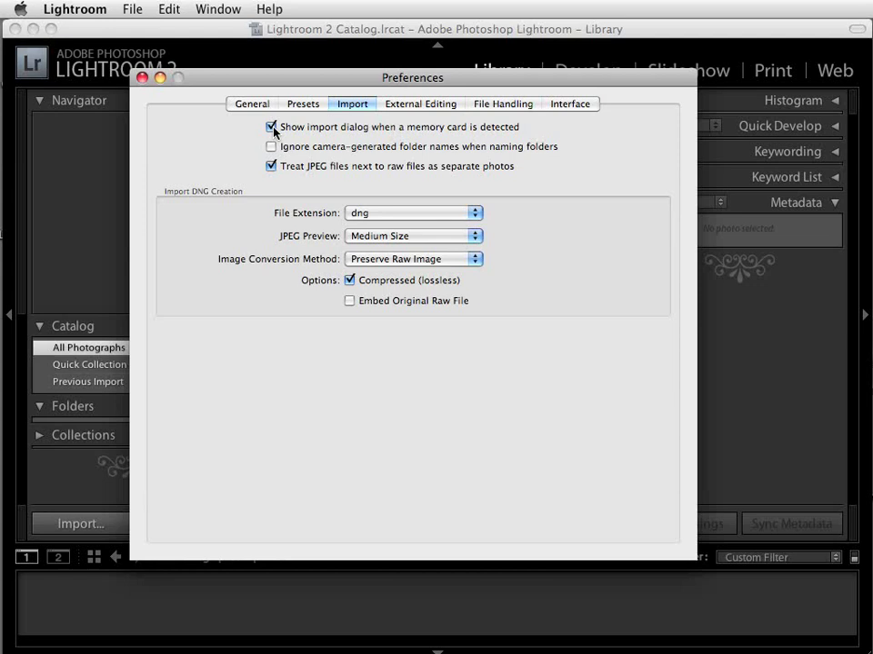
pyautogui.click(271, 129)
pyautogui.click(271, 167)
pyautogui.click(271, 167)
# Review the general preferences, checking the available completion sounds for importing and exporting photos
pyautogui.click(249, 105)
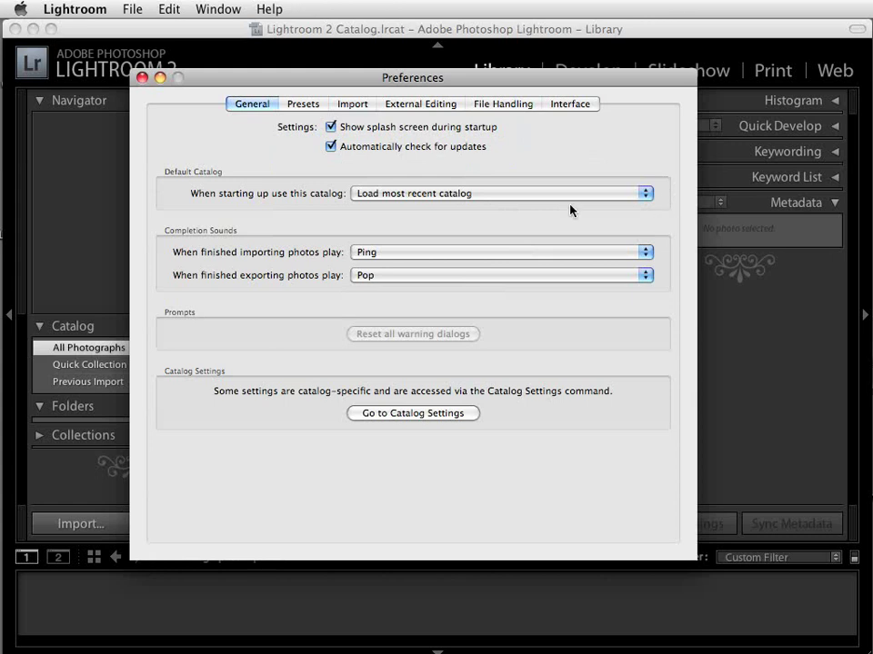
pyautogui.moveTo(571, 204)
pyautogui.click(649, 255)
pyautogui.click(647, 257)
pyautogui.click(646, 277)
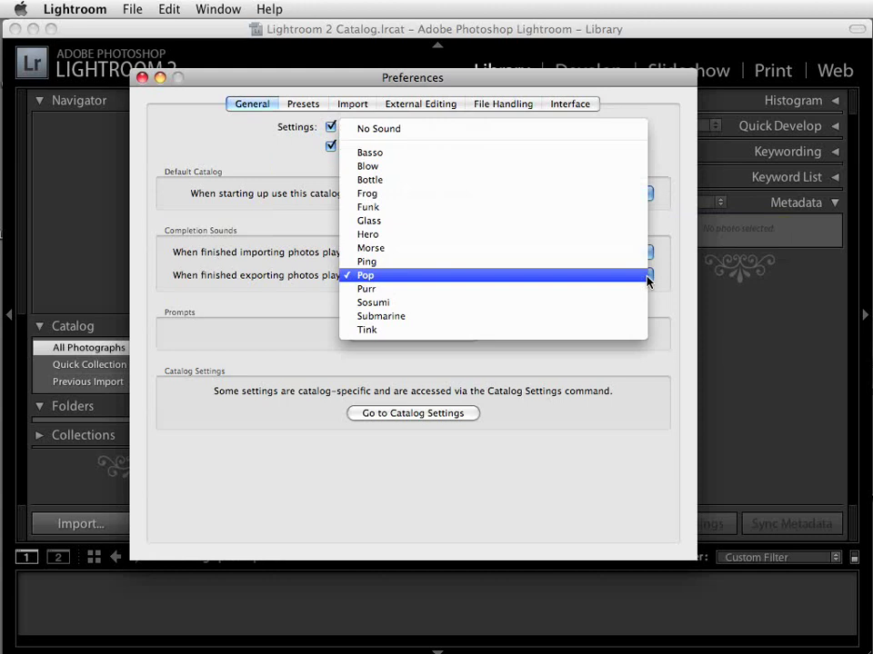
pyautogui.click(648, 278)
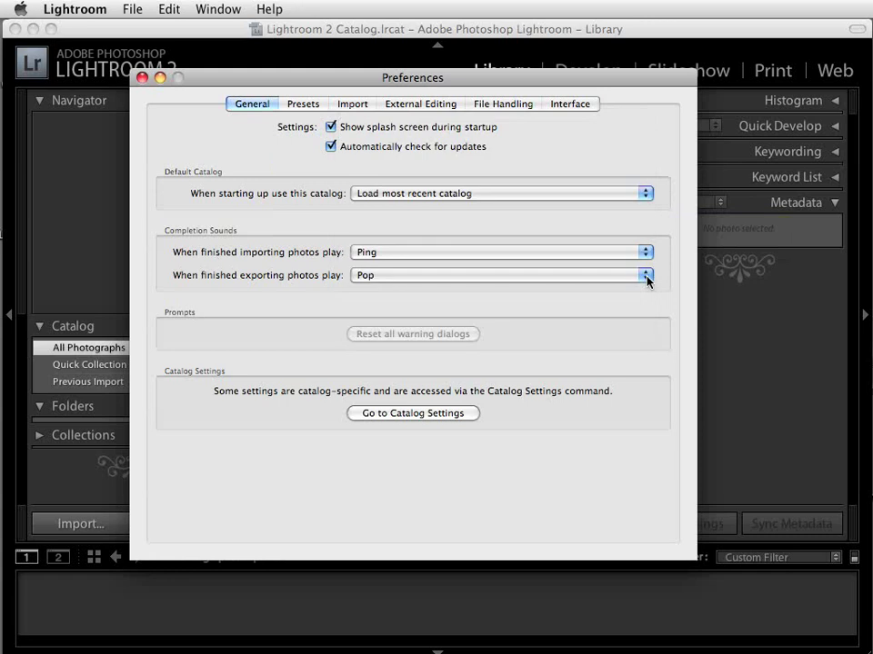
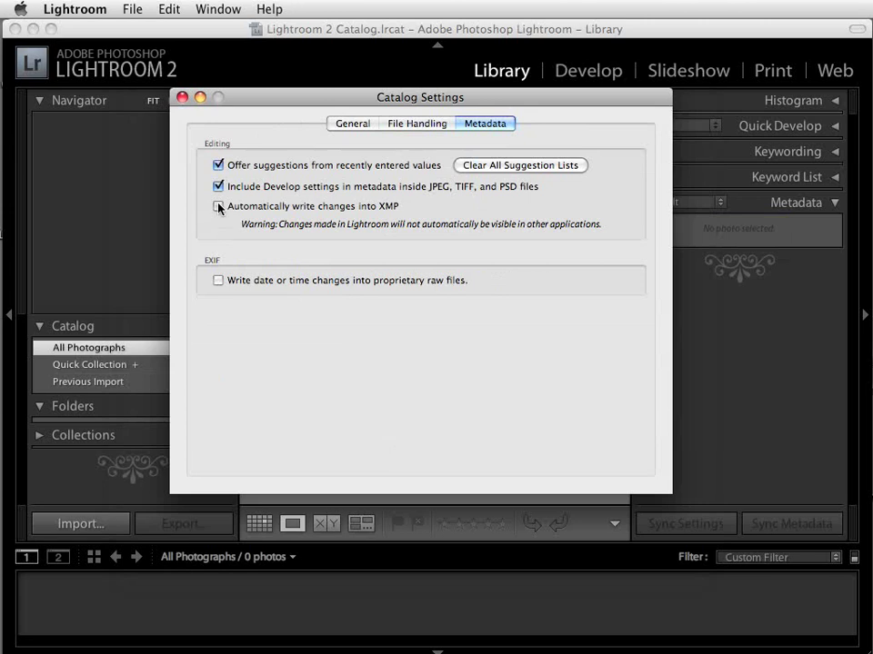
# Try out automatic writing of changes into XMP for the catalog, turn it back off, and close the catalog settings
pyautogui.click(218, 207)
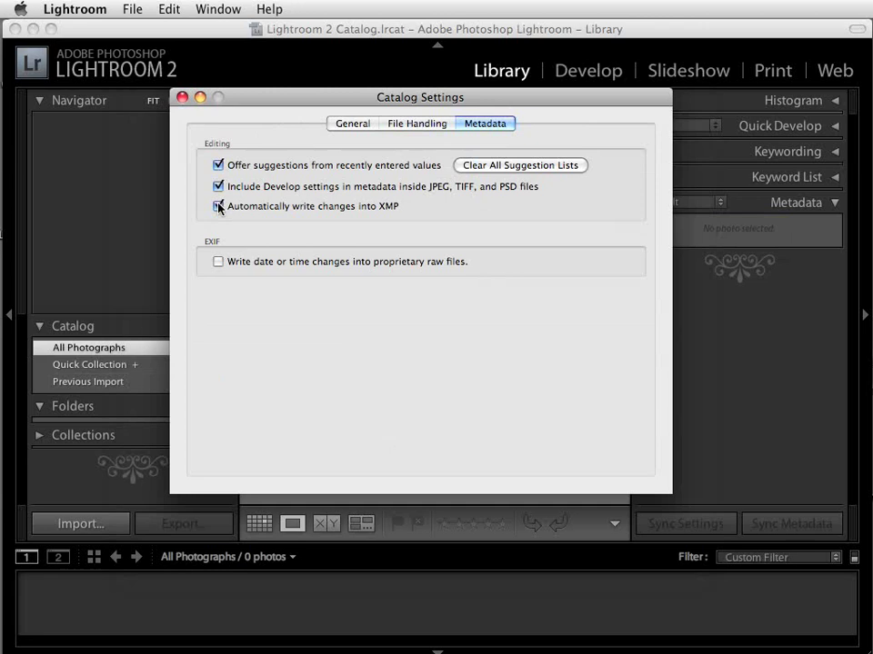
pyautogui.click(218, 207)
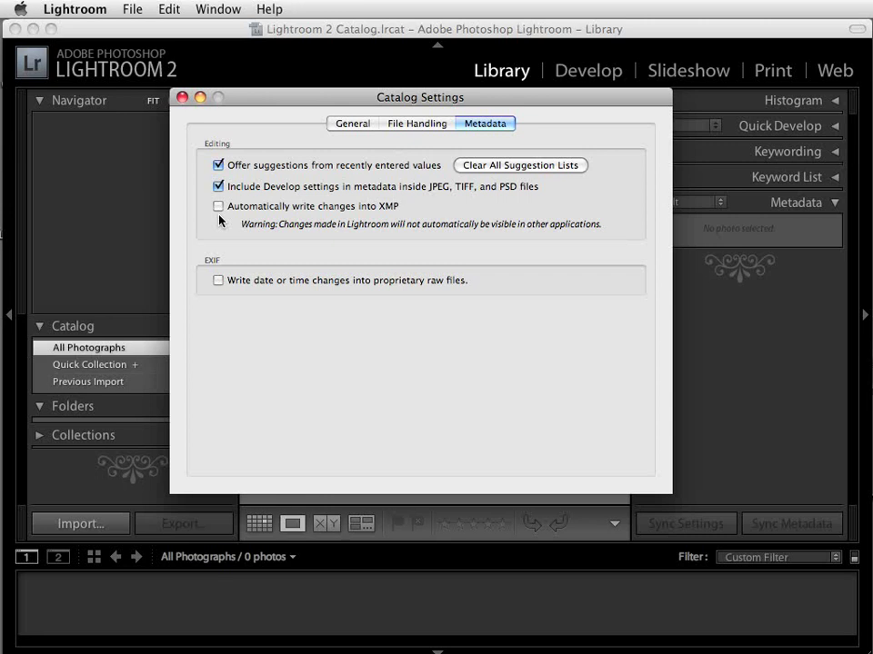
pyautogui.click(218, 206)
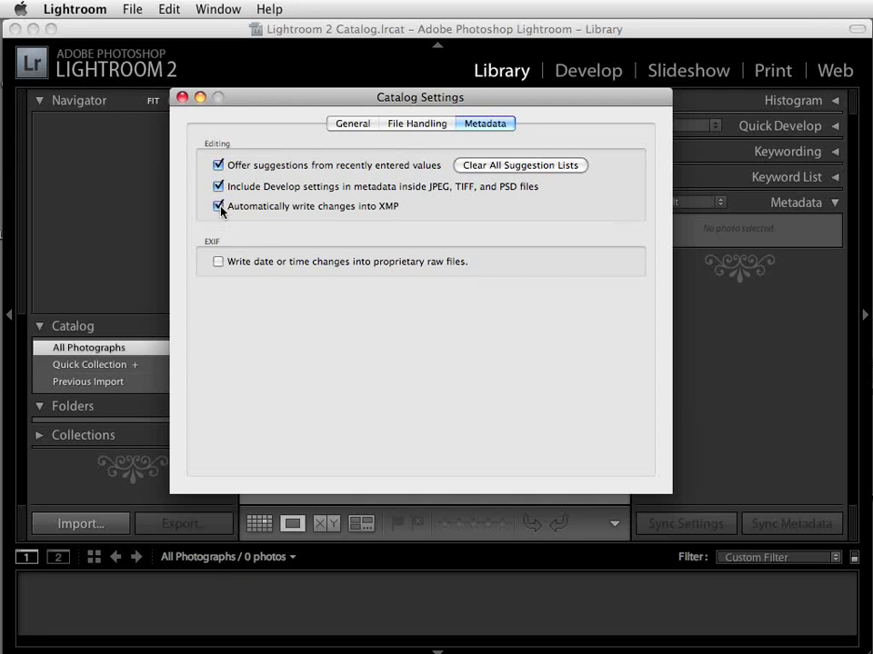
pyautogui.click(219, 207)
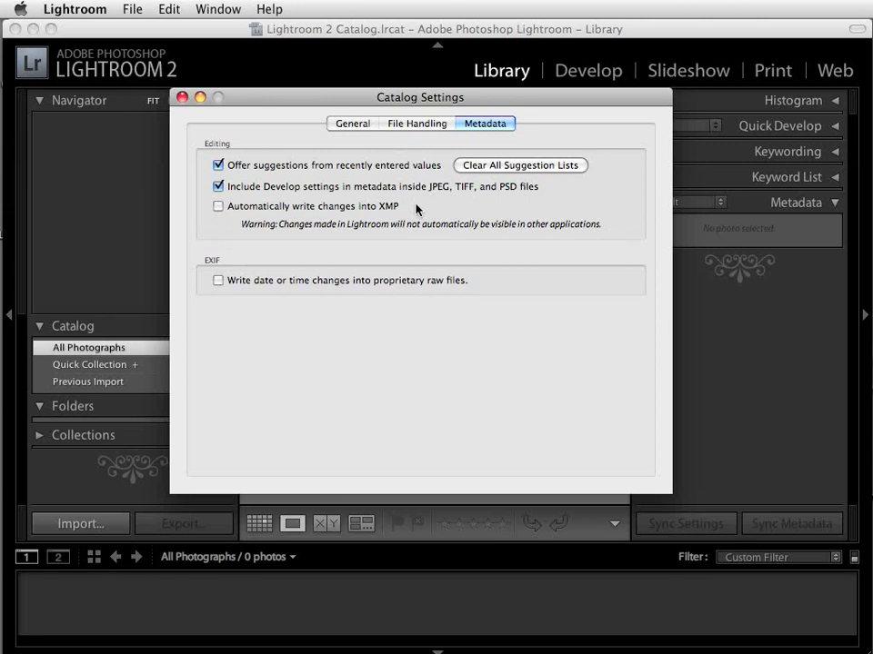
pyautogui.click(183, 97)
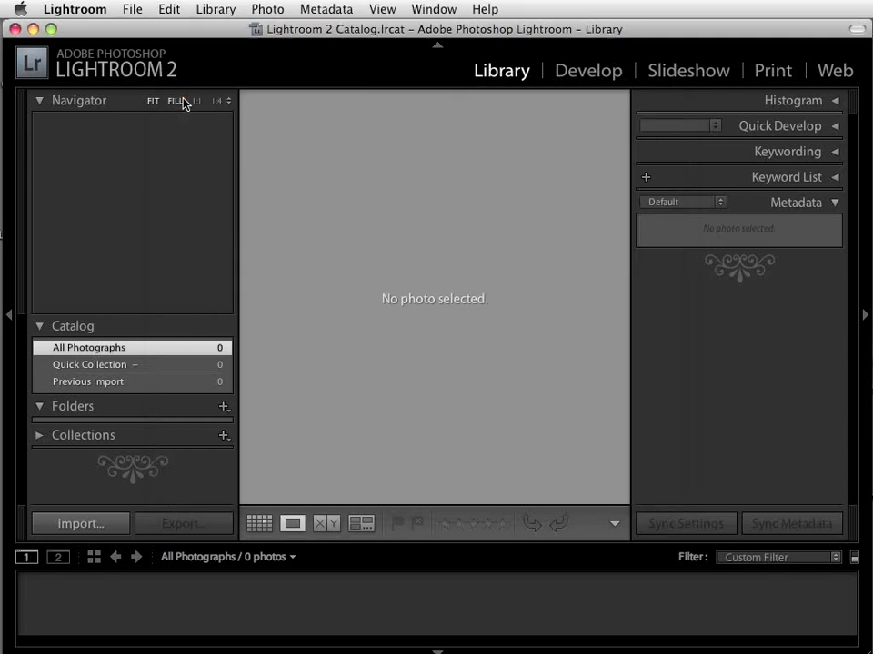